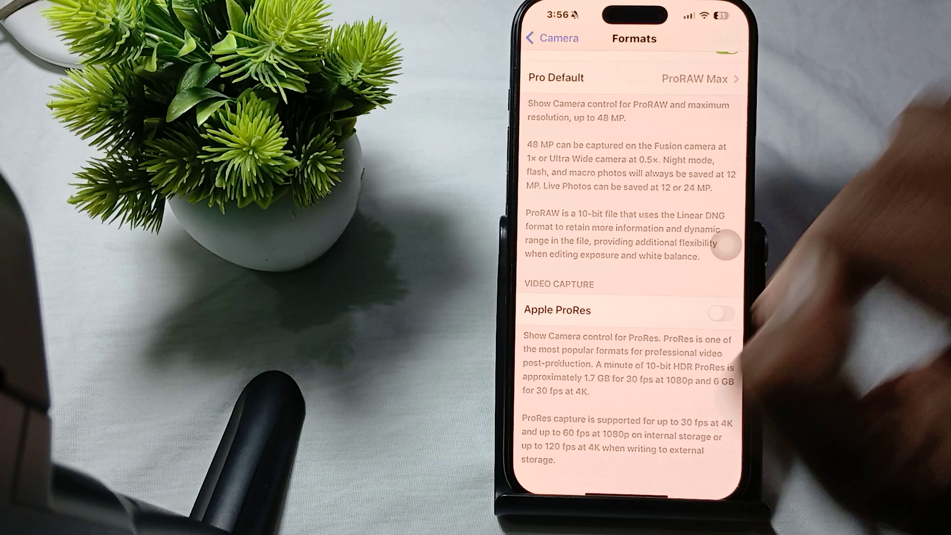
# Go back to the main Settings list, return home via AssistiveTouch, then open the Camera settings
pyautogui.click(549, 38)
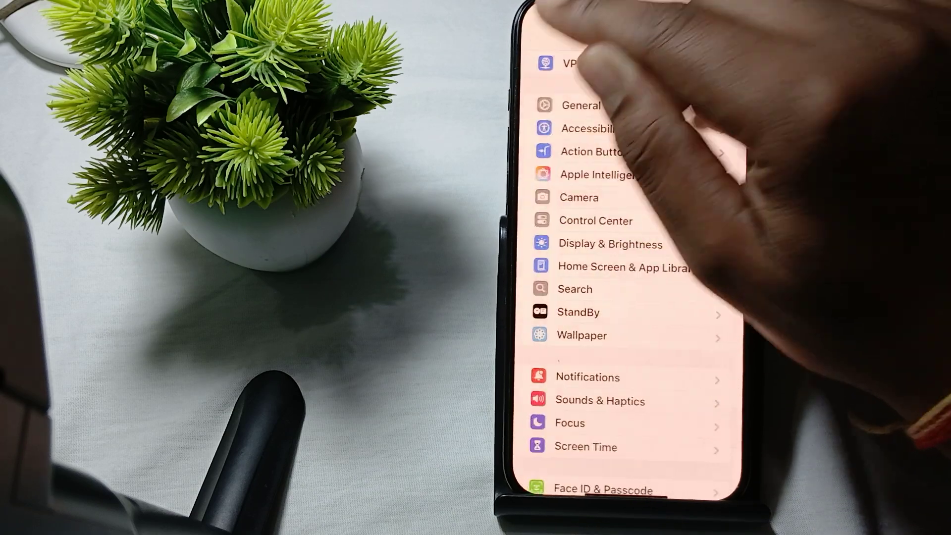
pyautogui.scroll(10, 632, 260)
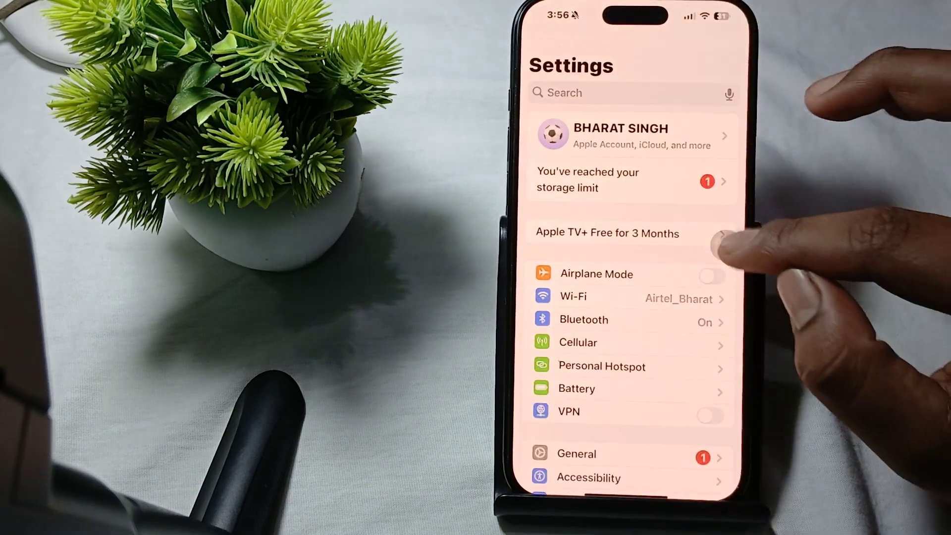
pyautogui.click(705, 297)
pyautogui.click(628, 294)
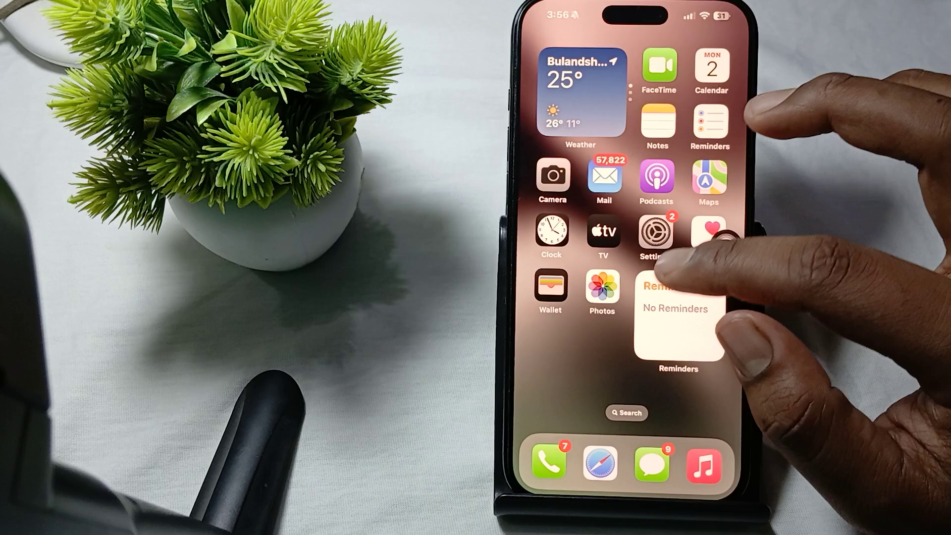
pyautogui.scroll(-4, 631, 297)
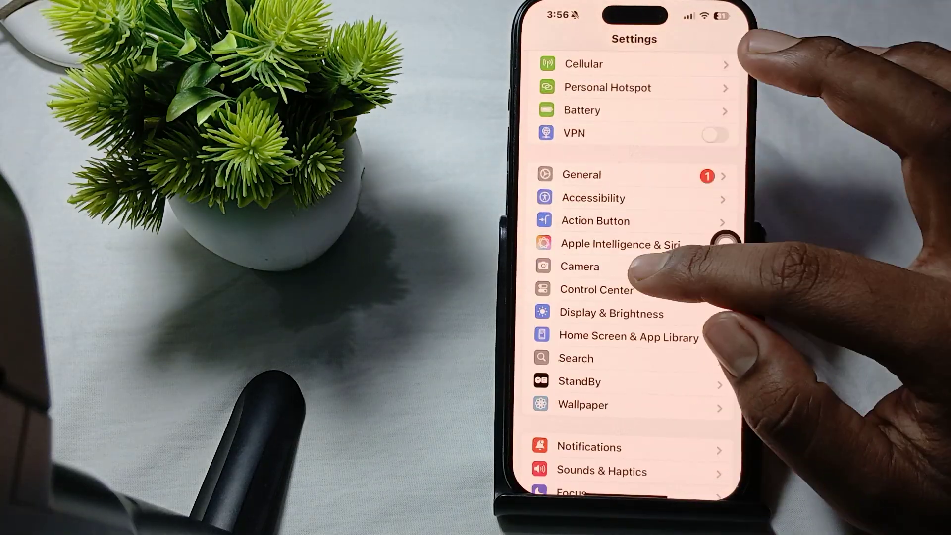
pyautogui.click(616, 265)
pyautogui.scroll(-3, 724, 245)
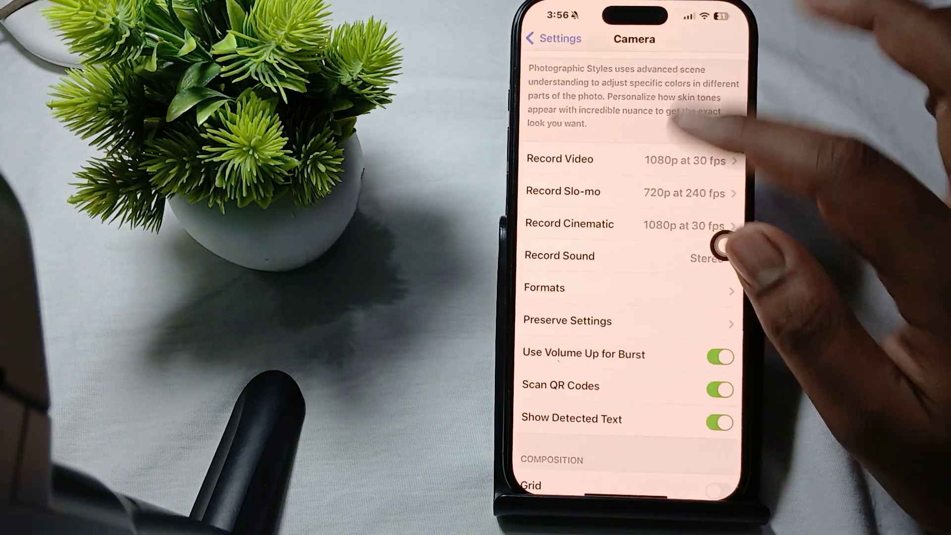
# Open the camera Formats page to show Video Capture with Apple ProRes off
pyautogui.click(550, 288)
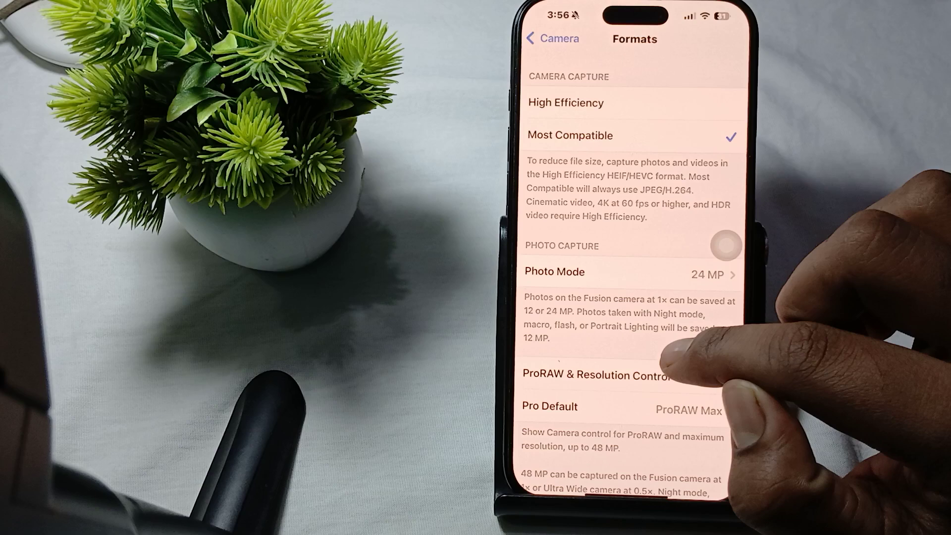
pyautogui.scroll(-5, 726, 245)
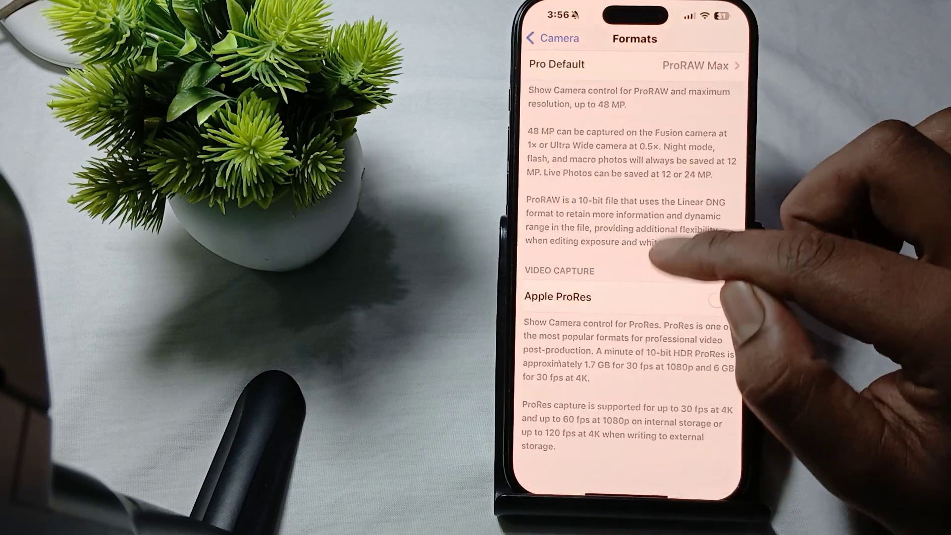